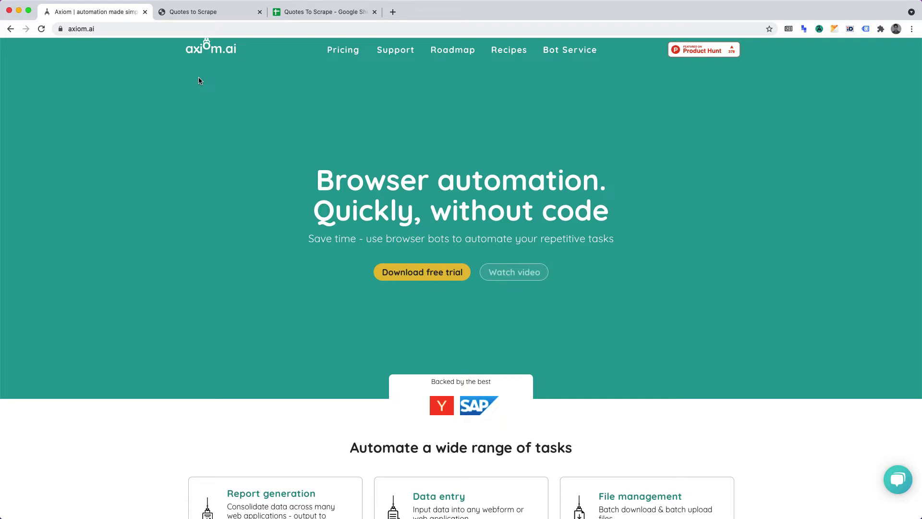
Step: Look over the Quotes to Scrape site and the Quotes To Scrape spreadsheet, then return to axiom.ai
{"action": "left_click", "coordinate": [223, 11]}
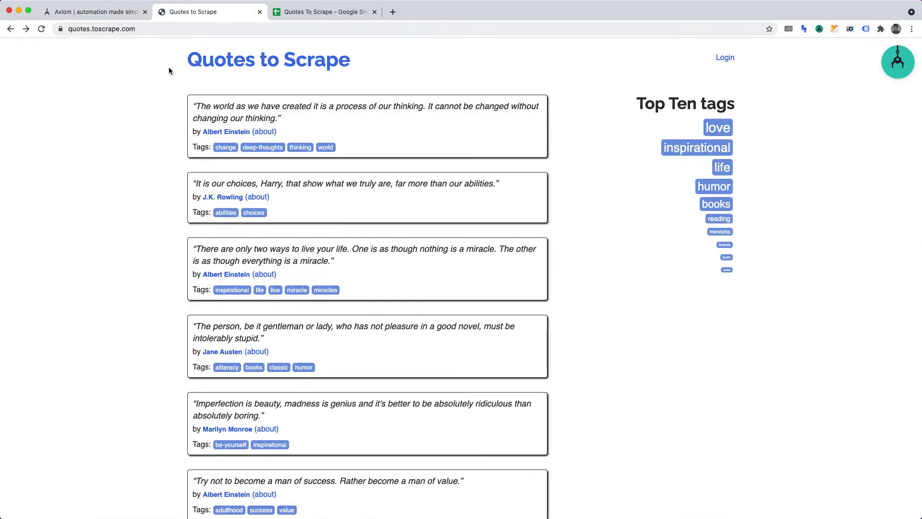
{"action": "left_click", "coordinate": [293, 15]}
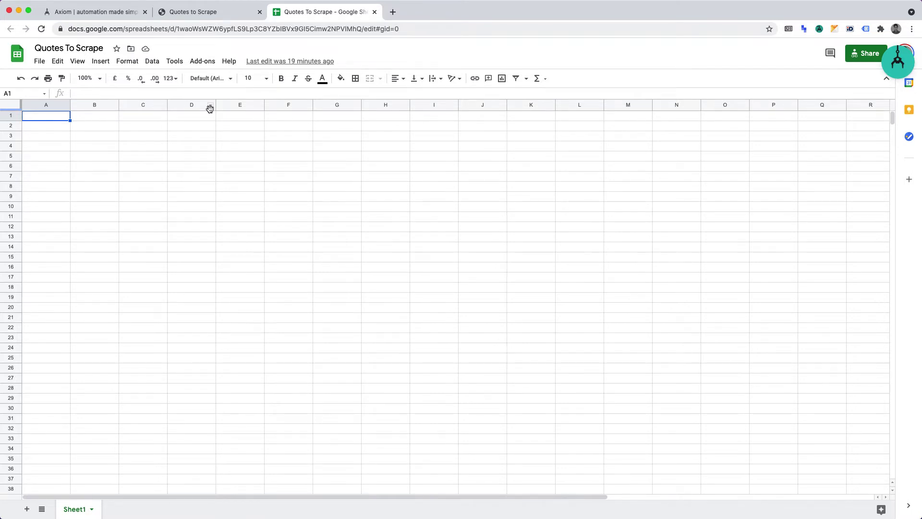
{"action": "left_click", "coordinate": [111, 12]}
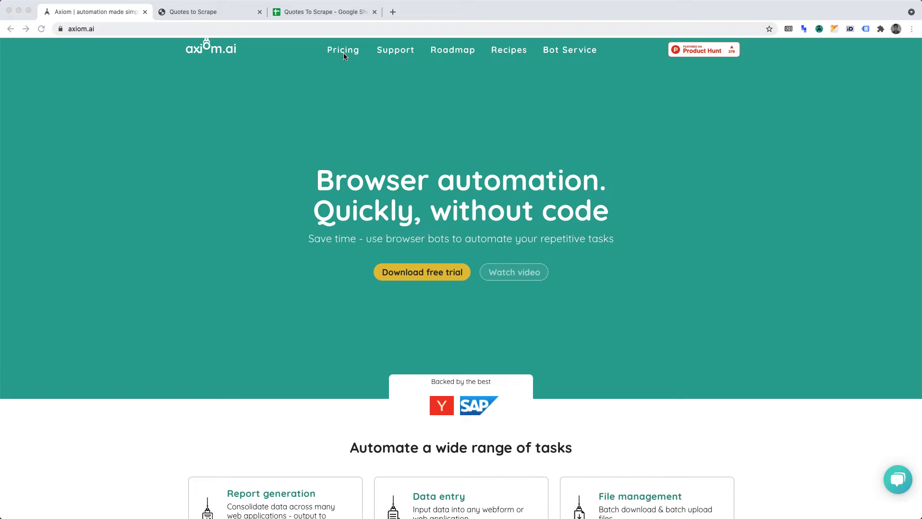
Step: Open the Axiom dashboard, review its External Services section, and start a new bot
{"action": "left_click", "coordinate": [819, 29]}
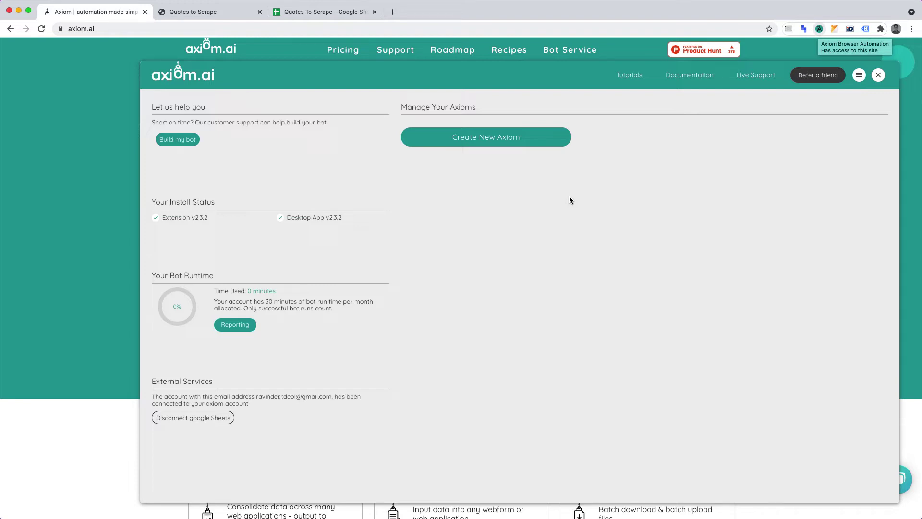
{"action": "left_click_drag", "start_coordinate": [153, 382], "coordinate": [223, 384]}
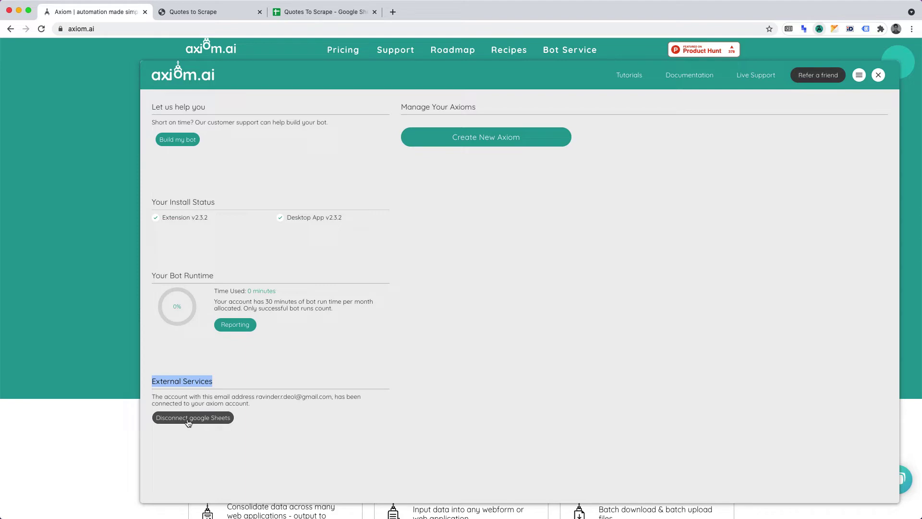
{"action": "left_click", "coordinate": [506, 137]}
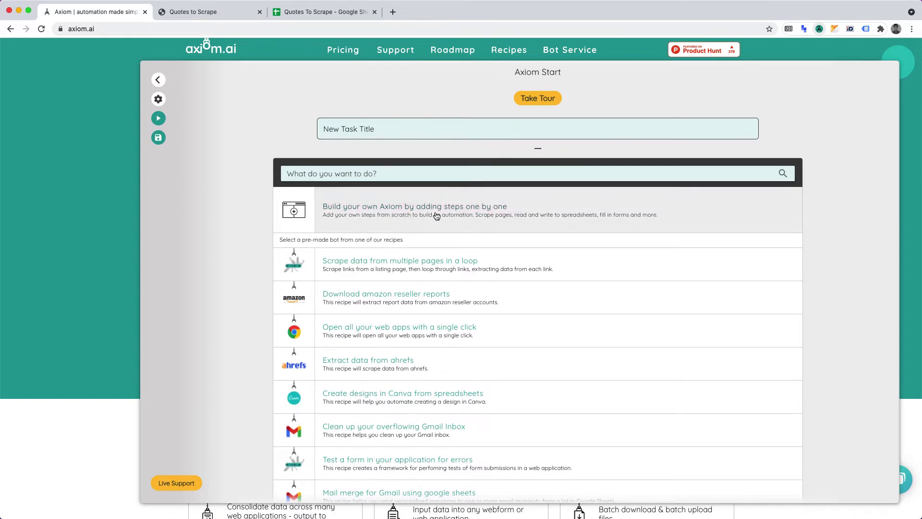
Step: Build a bot from scratch and title it 'quotes to scrape'
{"action": "left_click", "coordinate": [455, 215]}
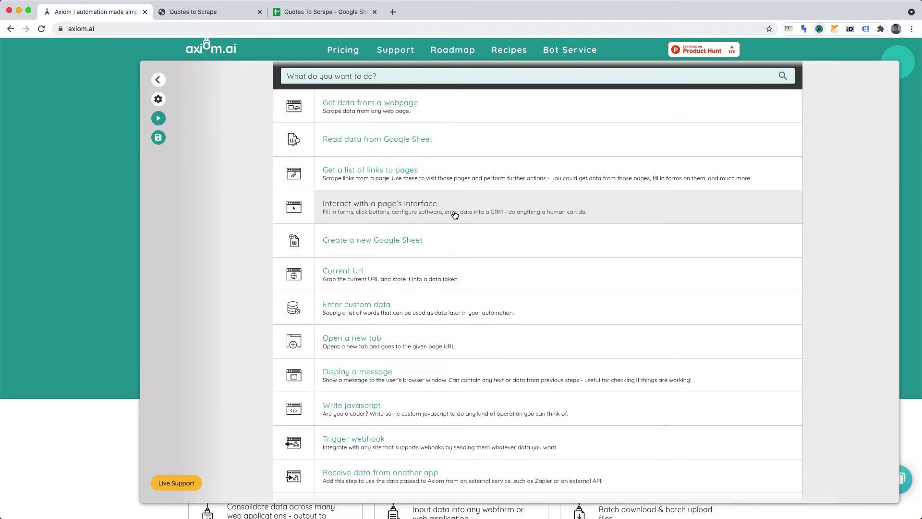
{"action": "scroll", "coordinate": [454, 214], "scroll_direction": "up", "scroll_amount": 2}
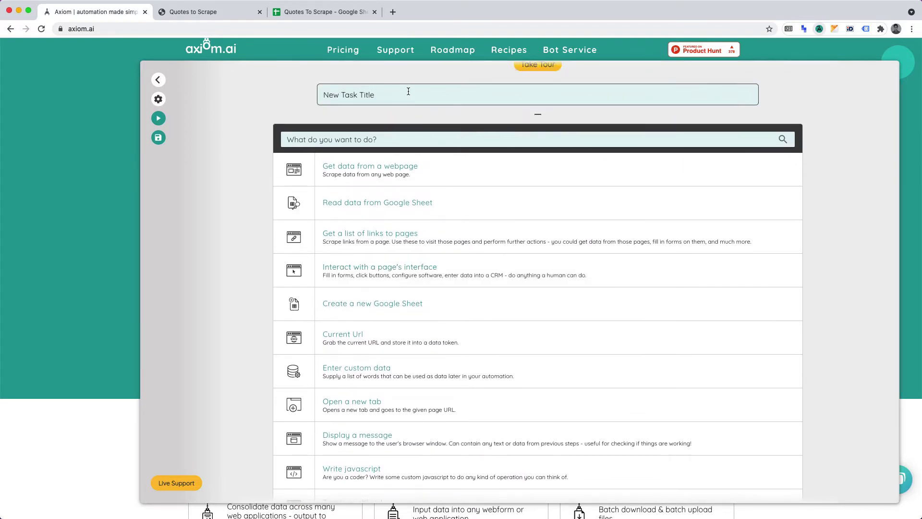
{"action": "double_click", "coordinate": [408, 92]}
{"action": "key", "text": "super+a"}
{"action": "type", "text": "quotes to scrape"}
Step: Add an 'Interact with a page's interface' step and start on the Go to page URL
{"action": "left_click", "coordinate": [389, 272]}
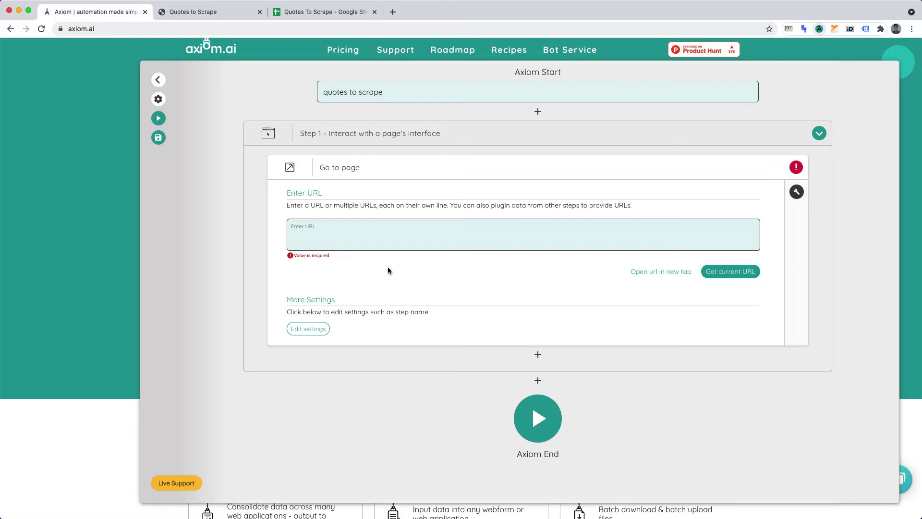
{"action": "left_click", "coordinate": [400, 235]}
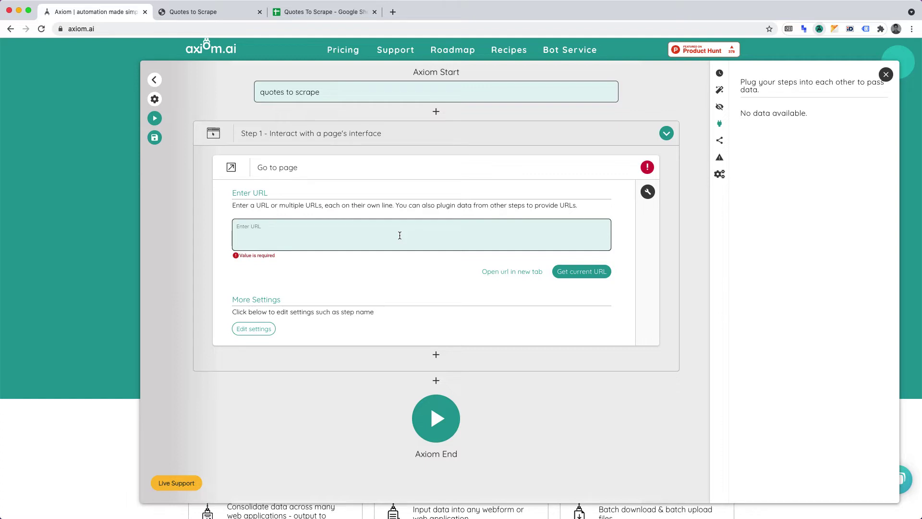
{"action": "left_click", "coordinate": [66, 228]}
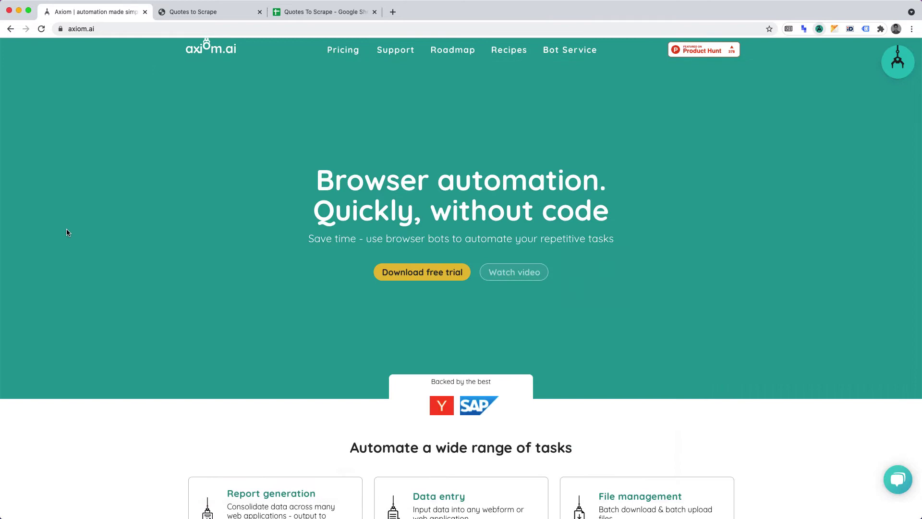
{"action": "left_click", "coordinate": [229, 16]}
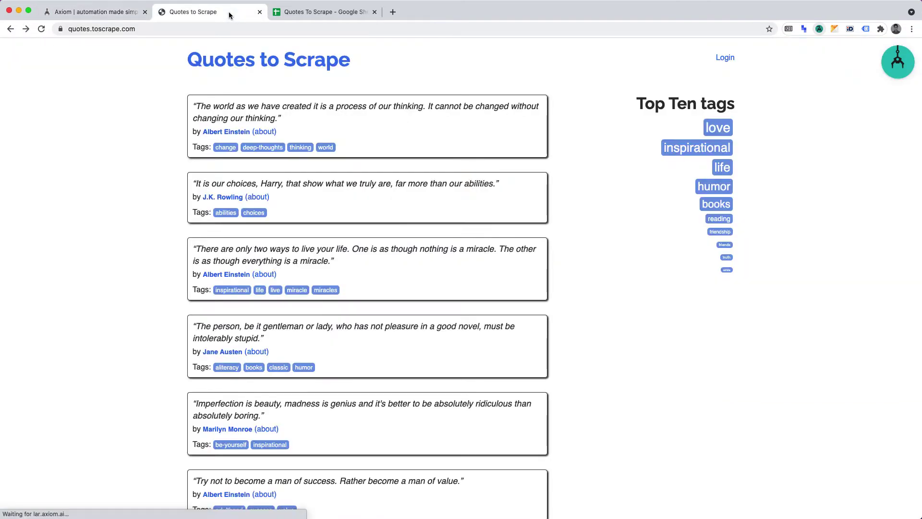
{"action": "left_click", "coordinate": [820, 30]}
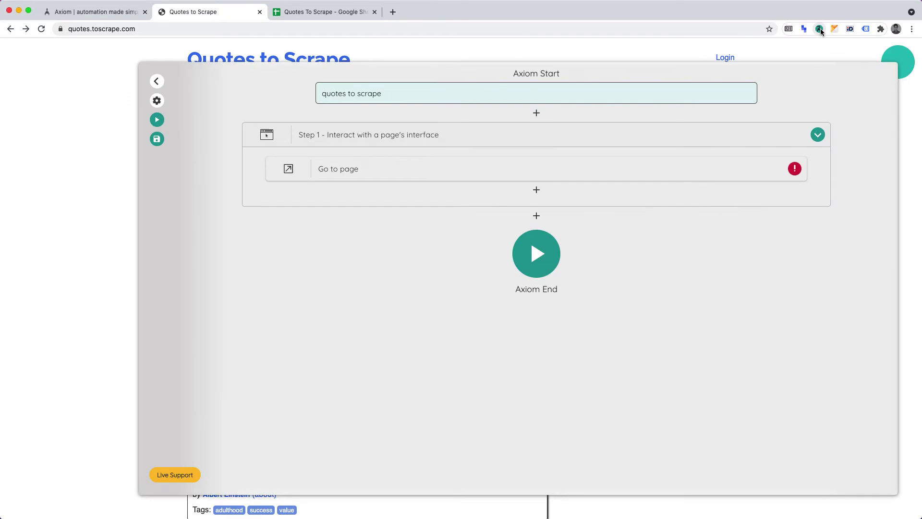
{"action": "left_click", "coordinate": [566, 161]}
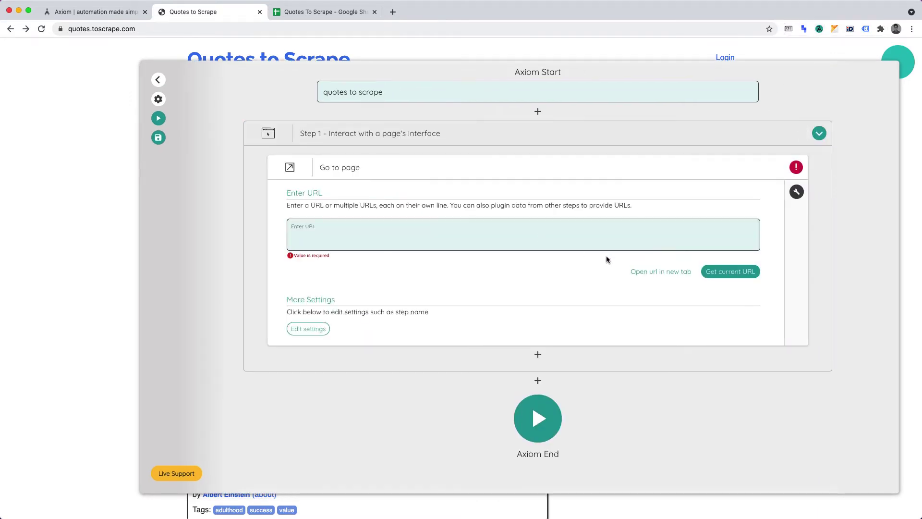
{"action": "left_click", "coordinate": [730, 272]}
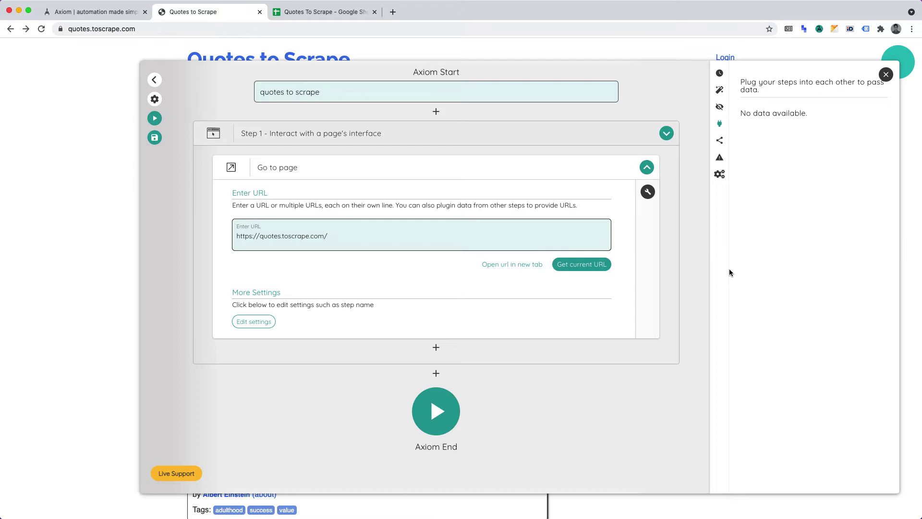
Step: Add a Log In step below Go to page, then hide the builder
{"action": "left_click", "coordinate": [436, 347]}
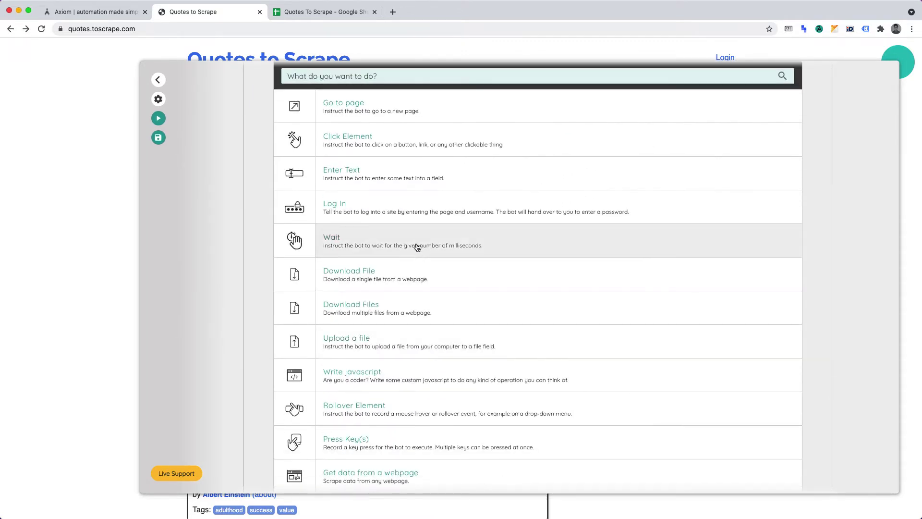
{"action": "left_click", "coordinate": [412, 221]}
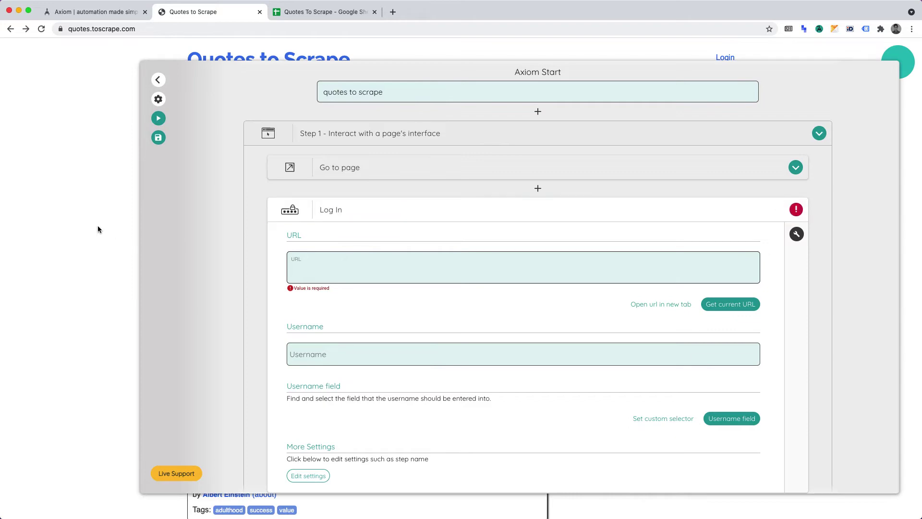
{"action": "left_click", "coordinate": [96, 193]}
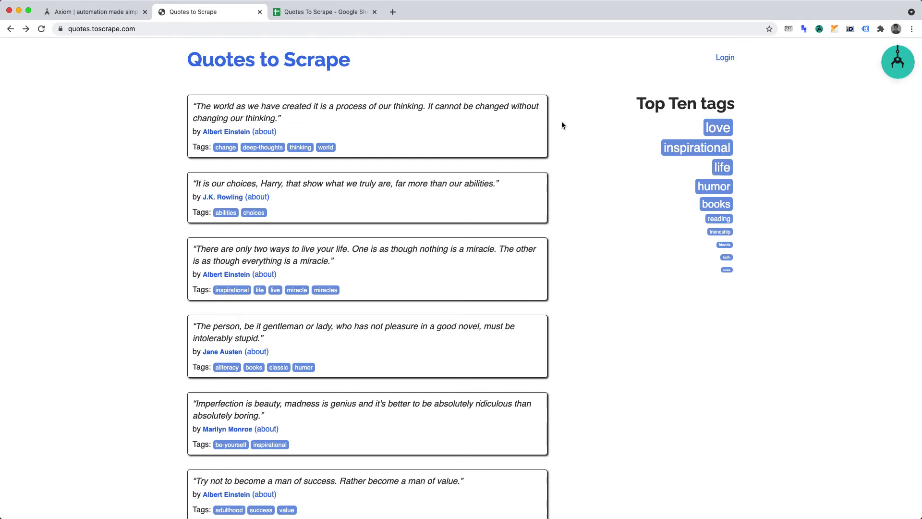
{"action": "left_click", "coordinate": [729, 63]}
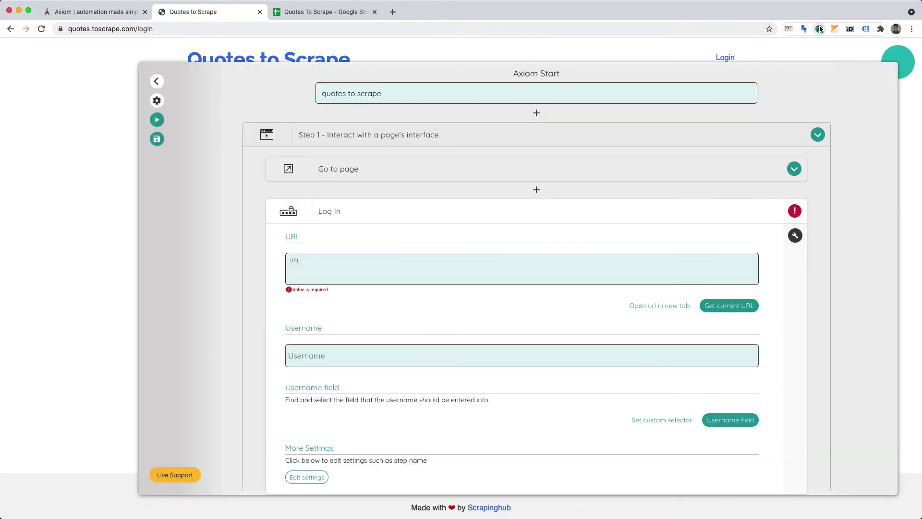
{"action": "left_click", "coordinate": [712, 305]}
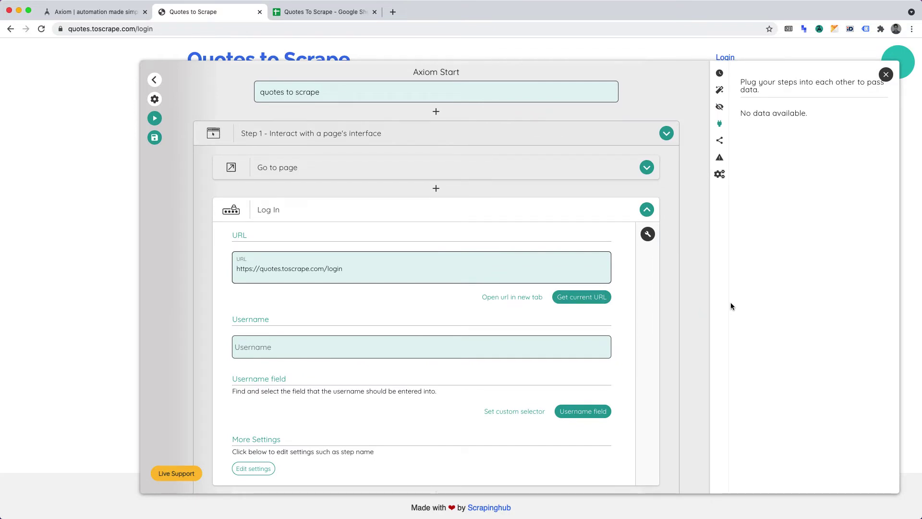
{"action": "left_click", "coordinate": [353, 354]}
{"action": "type", "text": "test"}
Step: Target the login page's Username input as the field for the username
{"action": "left_click", "coordinate": [584, 411]}
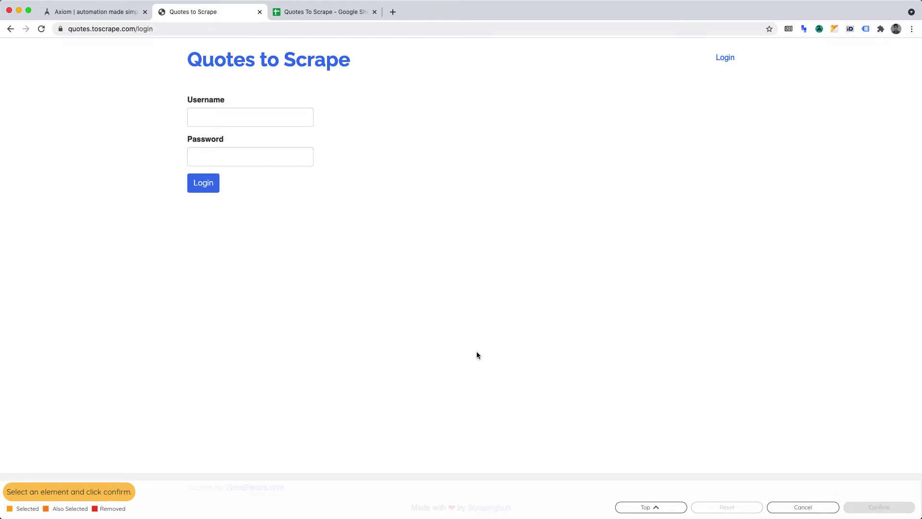
{"action": "left_click", "coordinate": [218, 118]}
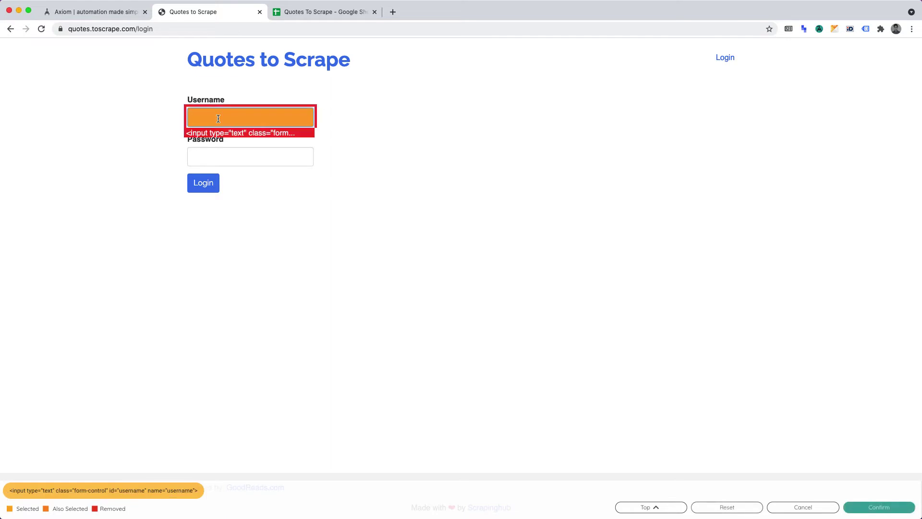
{"action": "left_click", "coordinate": [897, 504]}
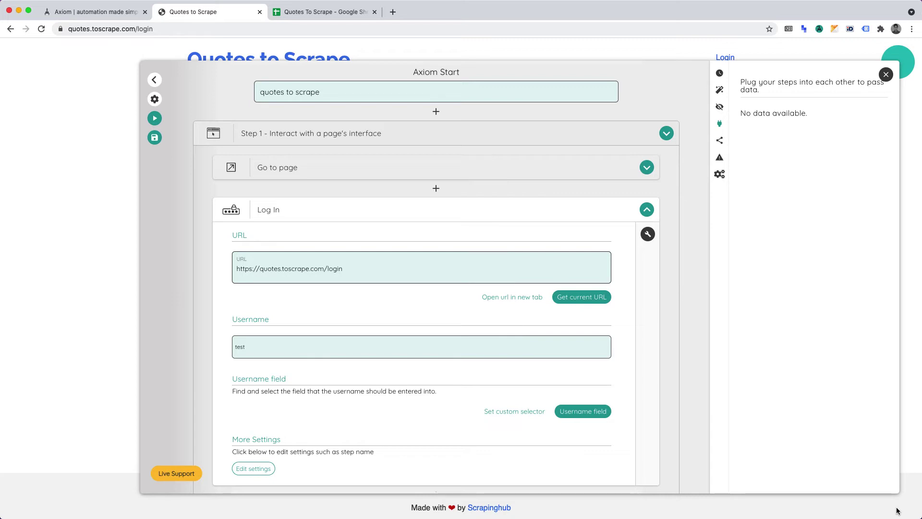
Step: Add a Get data from a webpage step after the Log In step
{"action": "scroll", "coordinate": [491, 365], "scroll_direction": "down", "scroll_amount": 3}
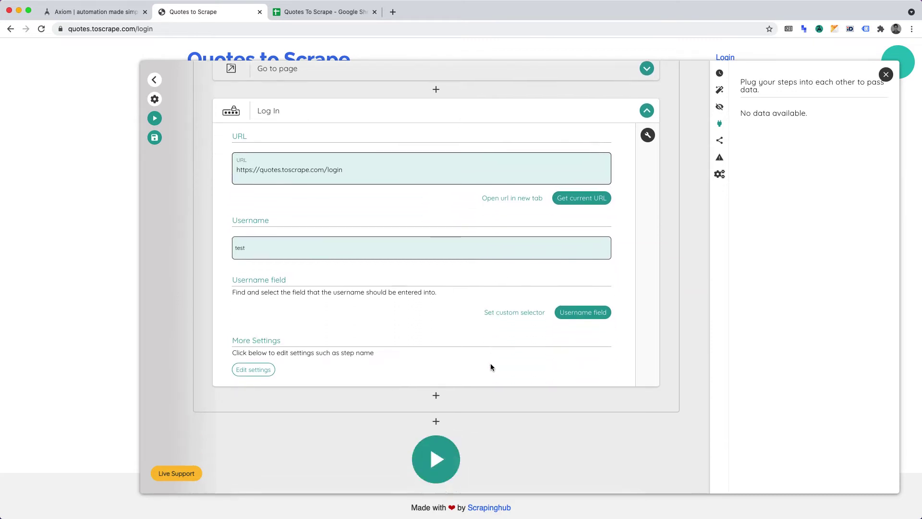
{"action": "scroll", "coordinate": [491, 366], "scroll_direction": "down", "scroll_amount": 1}
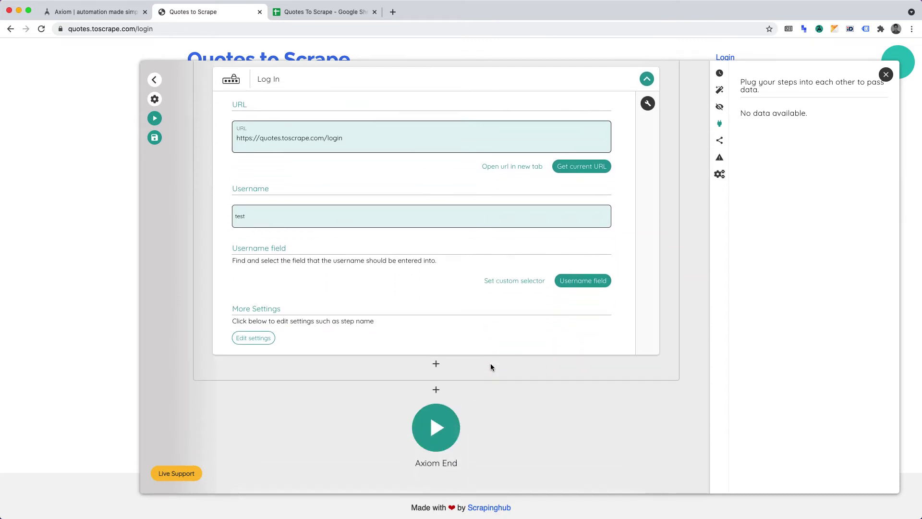
{"action": "left_click", "coordinate": [436, 363]}
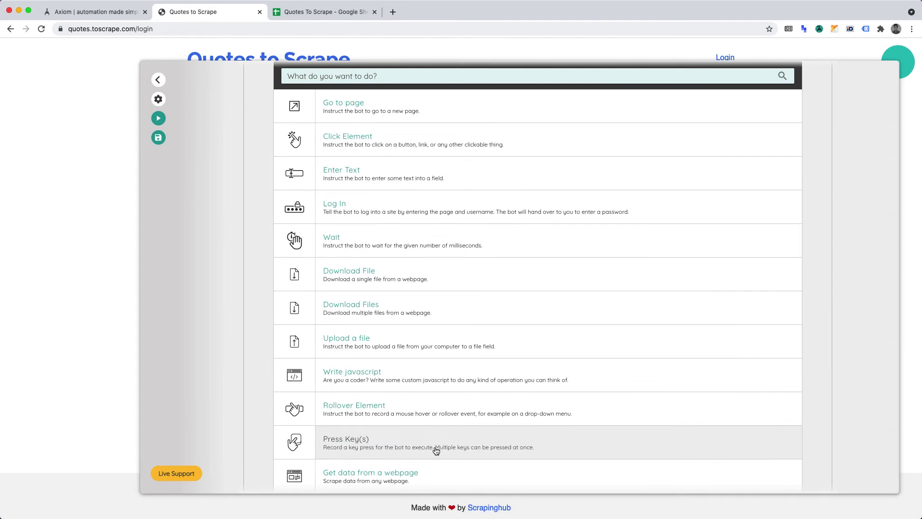
{"action": "left_click", "coordinate": [398, 478]}
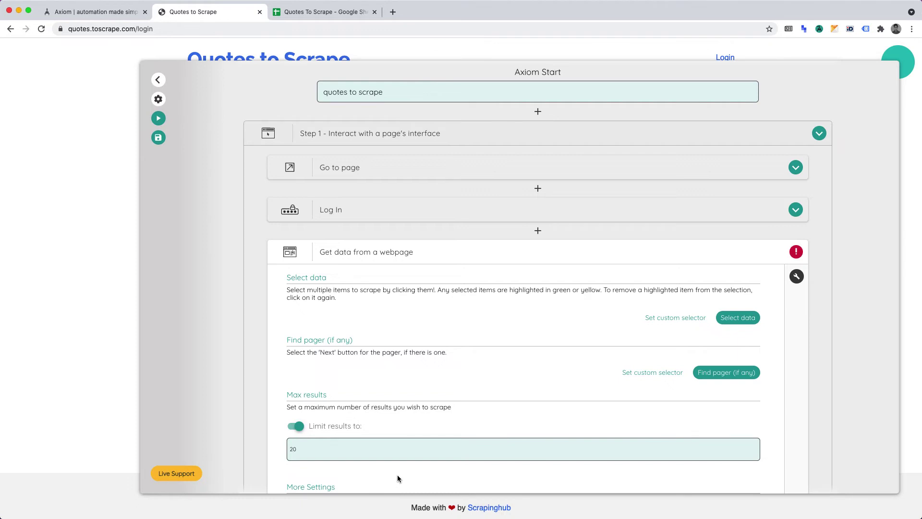
Step: Return to the Quotes to Scrape home page and reopen the bot builder
{"action": "left_click", "coordinate": [86, 263]}
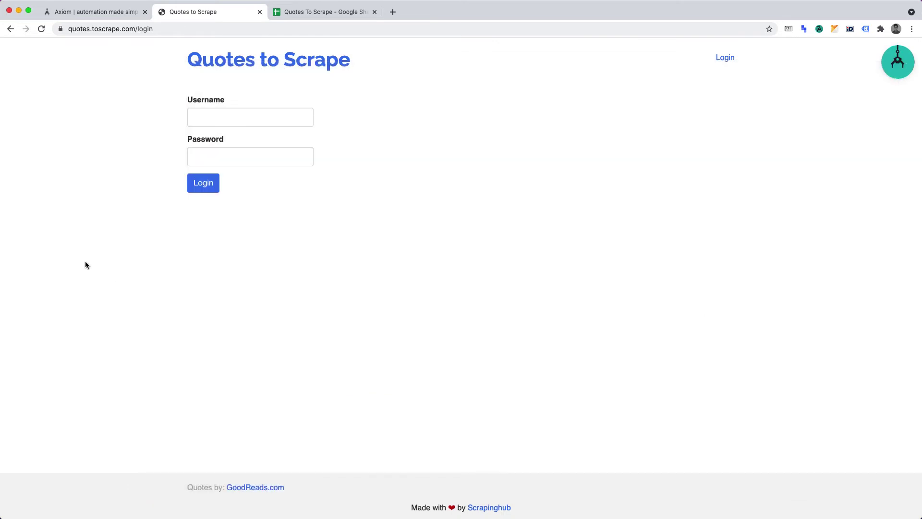
{"action": "left_click", "coordinate": [252, 67]}
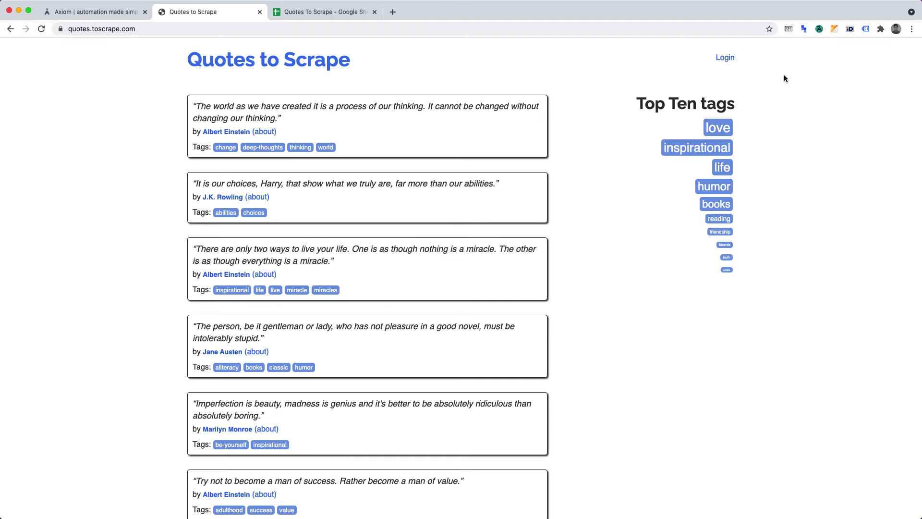
{"action": "left_click", "coordinate": [819, 29]}
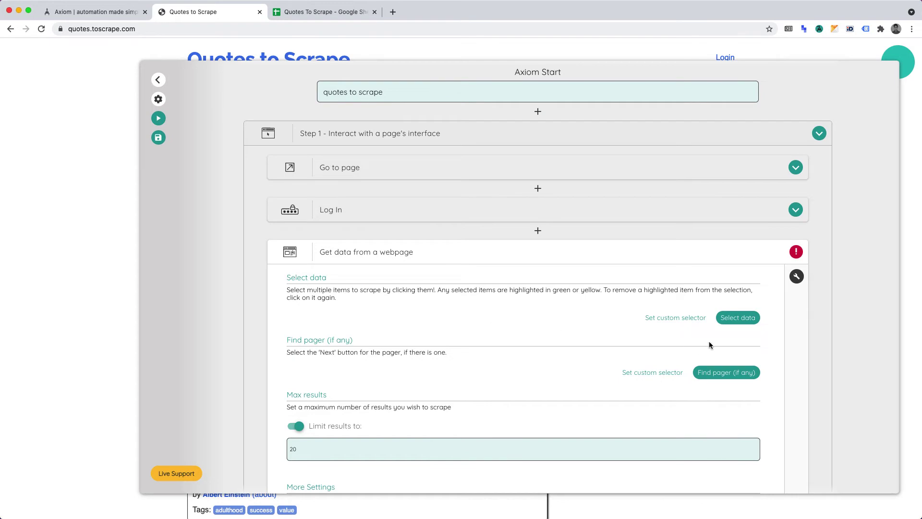
Step: Select the quote texts as column A and check the nine-quote preview
{"action": "left_click", "coordinate": [738, 318]}
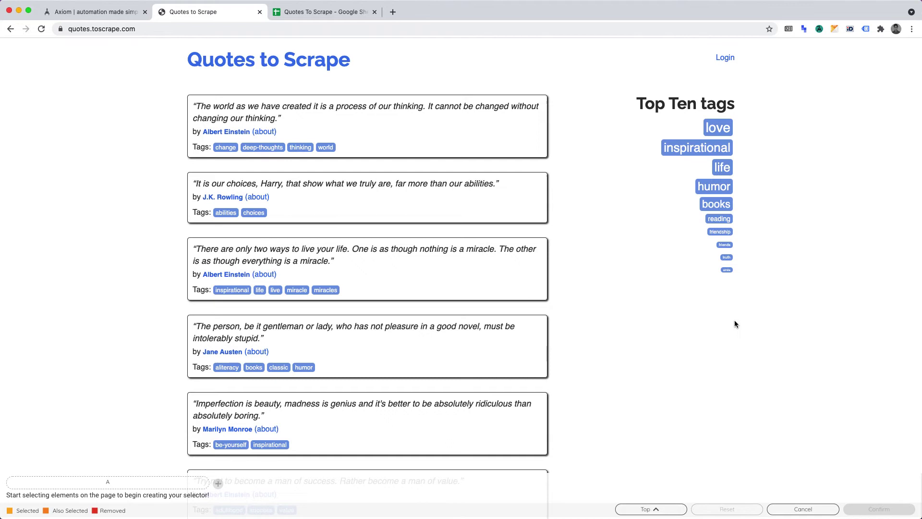
{"action": "left_click", "coordinate": [254, 113]}
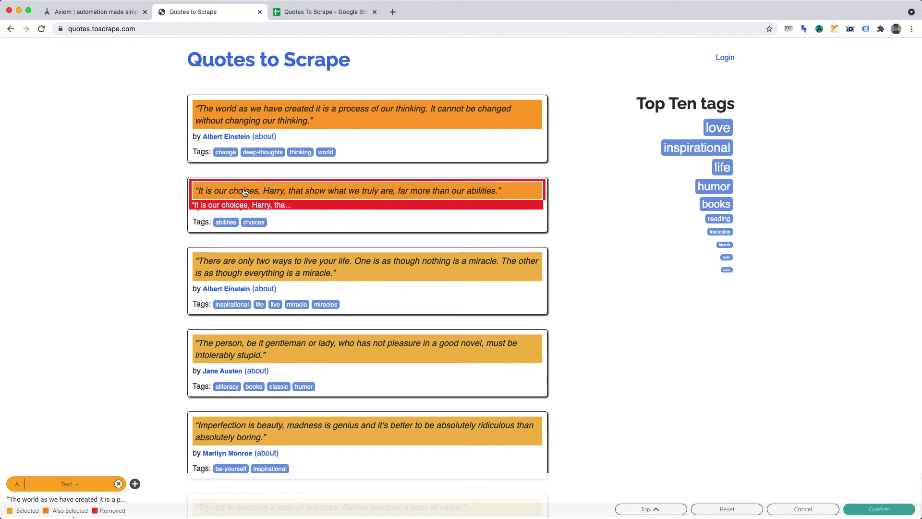
{"action": "scroll", "coordinate": [245, 192], "scroll_direction": "down", "scroll_amount": 2}
{"action": "scroll", "coordinate": [244, 192], "scroll_direction": "down", "scroll_amount": 3}
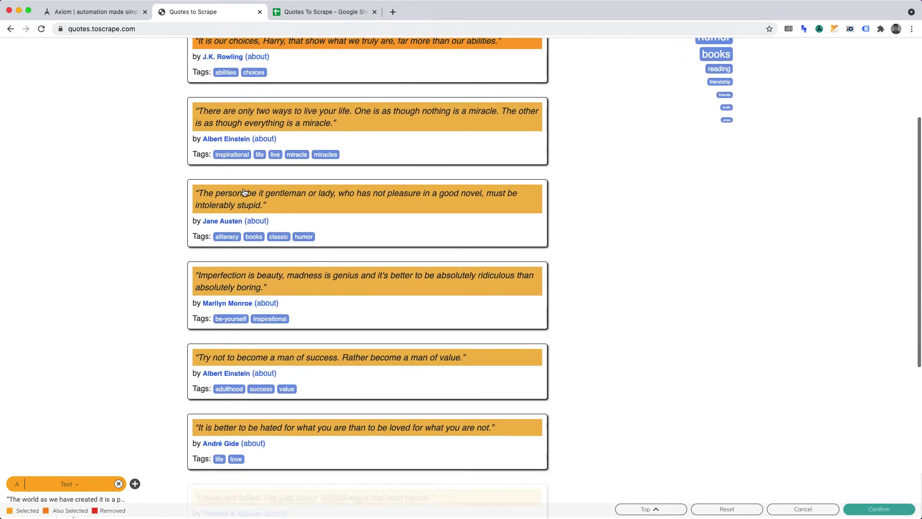
{"action": "scroll", "coordinate": [245, 192], "scroll_direction": "up", "scroll_amount": 5}
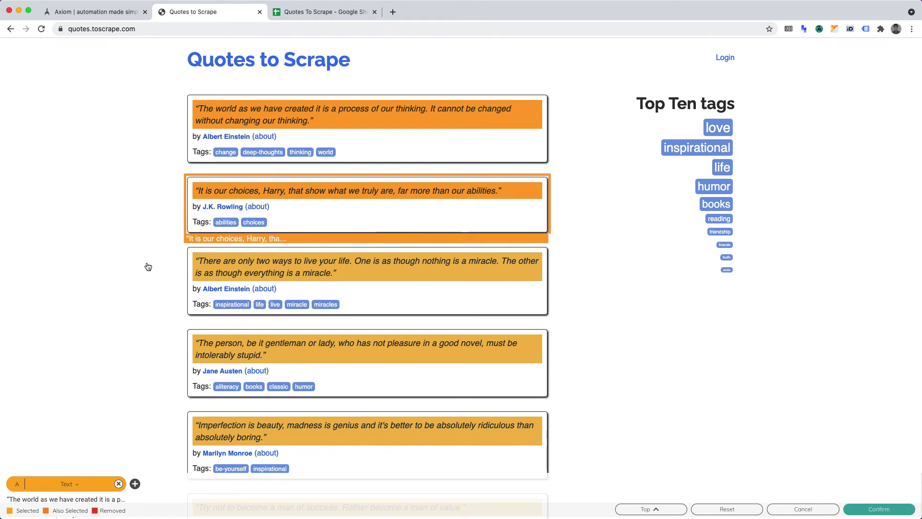
{"action": "left_click", "coordinate": [86, 483]}
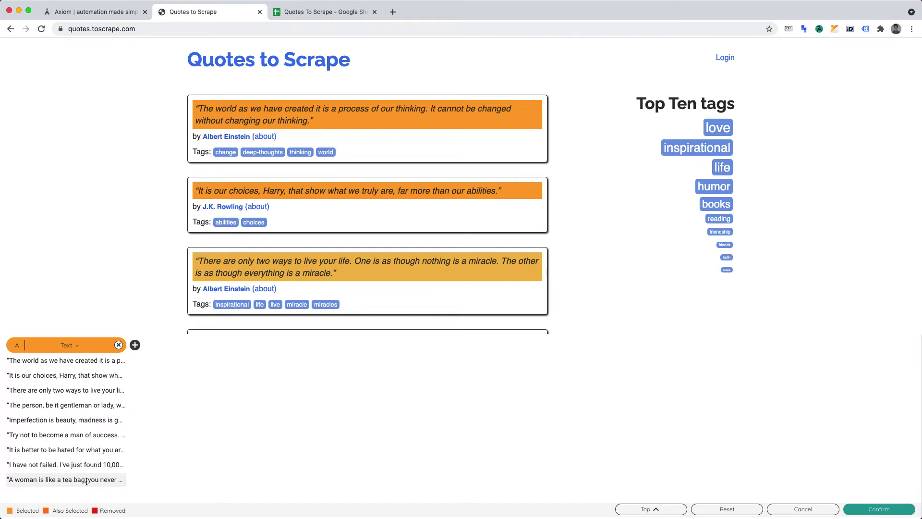
Step: Add column B capturing each author line, such as 'by Albert Einstein (about)'
{"action": "left_click", "coordinate": [135, 346]}
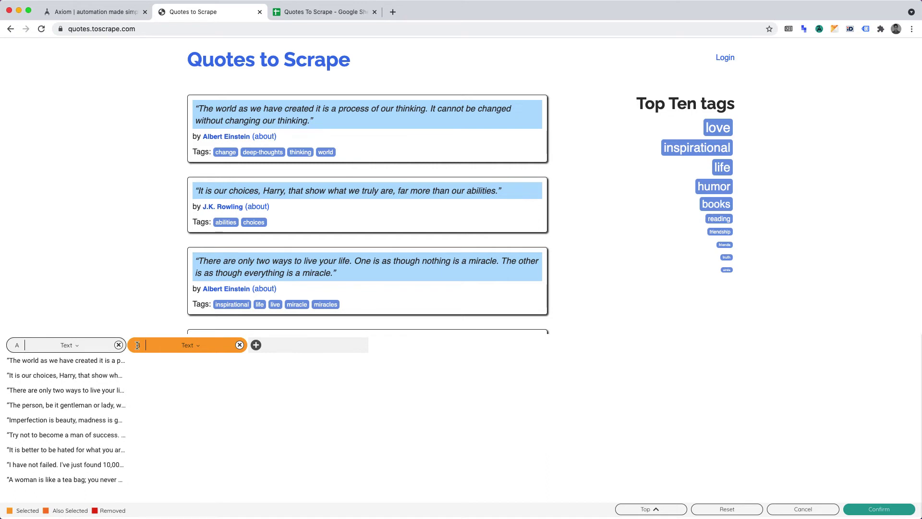
{"action": "left_click", "coordinate": [199, 141]}
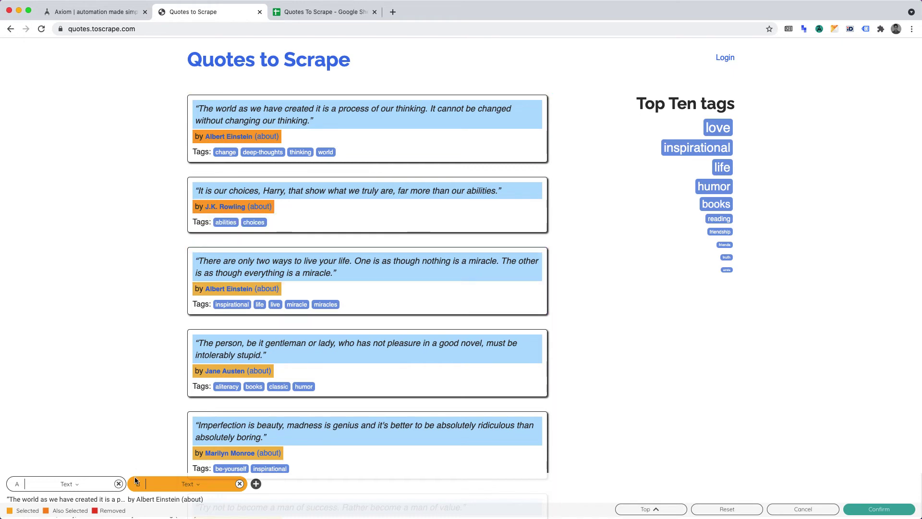
{"action": "mouse_move", "coordinate": [158, 500]}
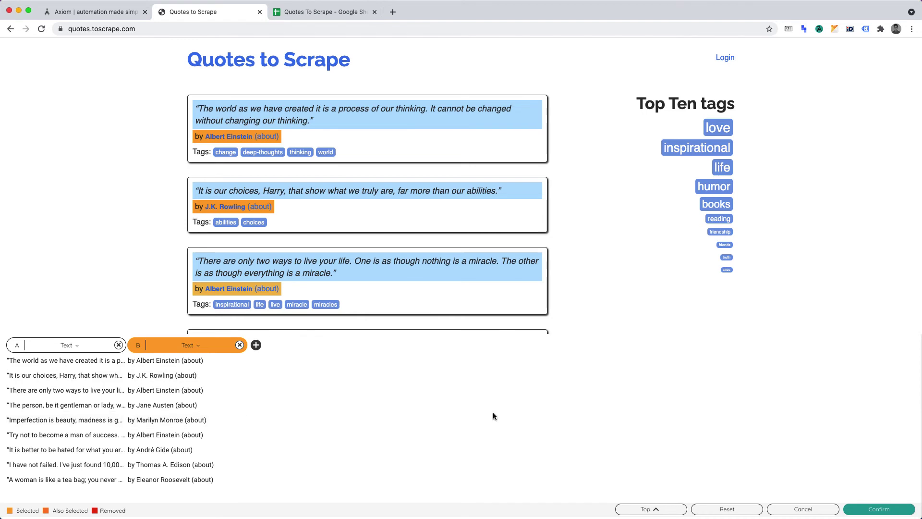
Step: Confirm the quote and author selection and change the result limit from 20 to 10
{"action": "left_click", "coordinate": [880, 509]}
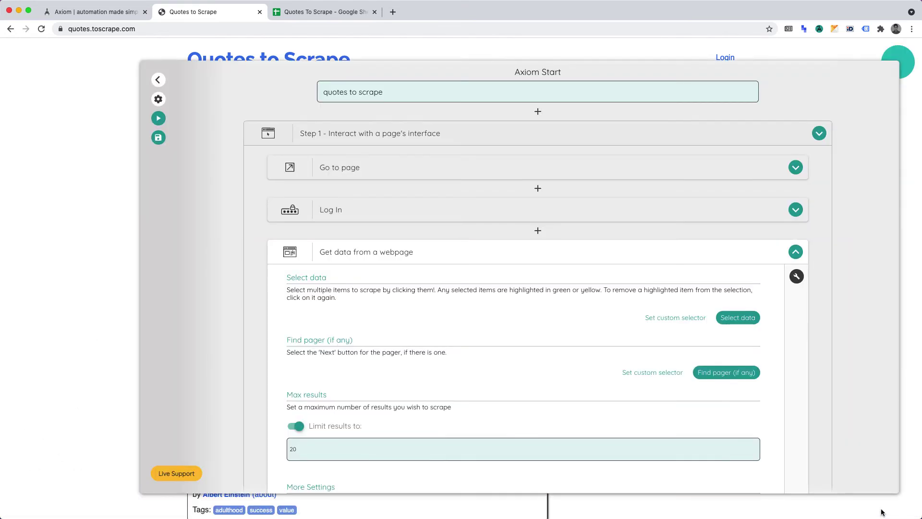
{"action": "scroll", "coordinate": [532, 394], "scroll_direction": "down", "scroll_amount": 3}
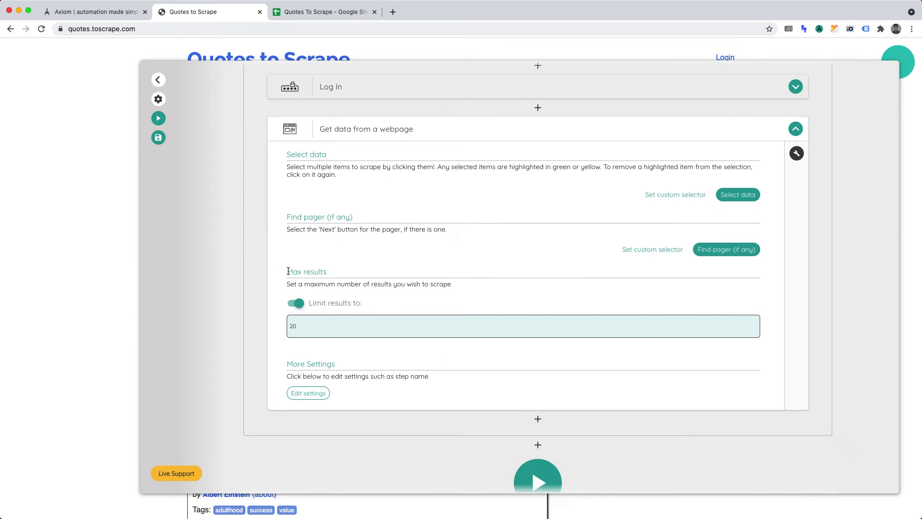
{"action": "double_click", "coordinate": [328, 326]}
{"action": "type", "text": "10"}
Step: Add a 'Write data to a Google Sheet' step below the scrape step
{"action": "scroll", "coordinate": [317, 363], "scroll_direction": "down", "scroll_amount": 2}
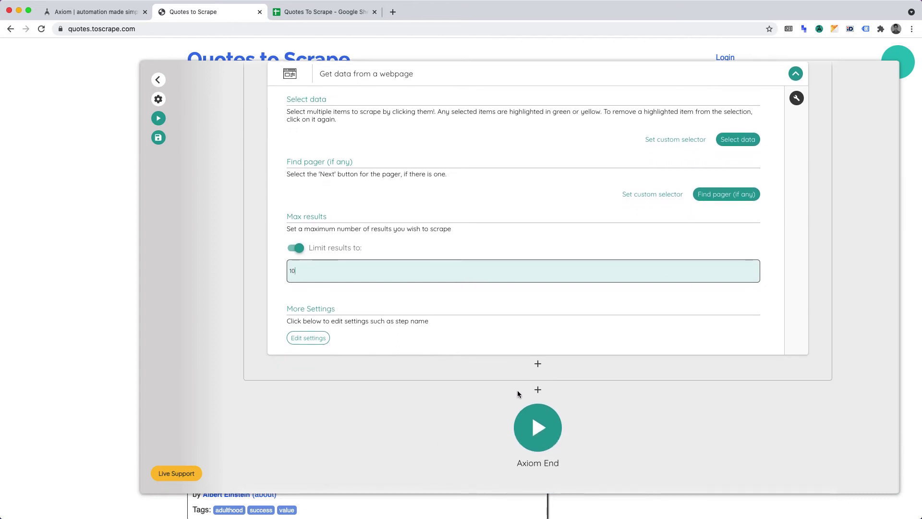
{"action": "left_click", "coordinate": [538, 390]}
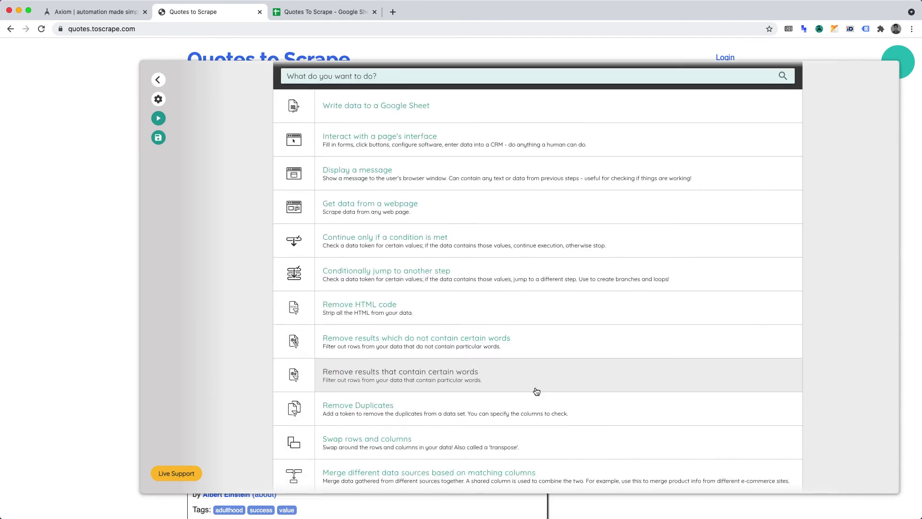
{"action": "left_click", "coordinate": [426, 113]}
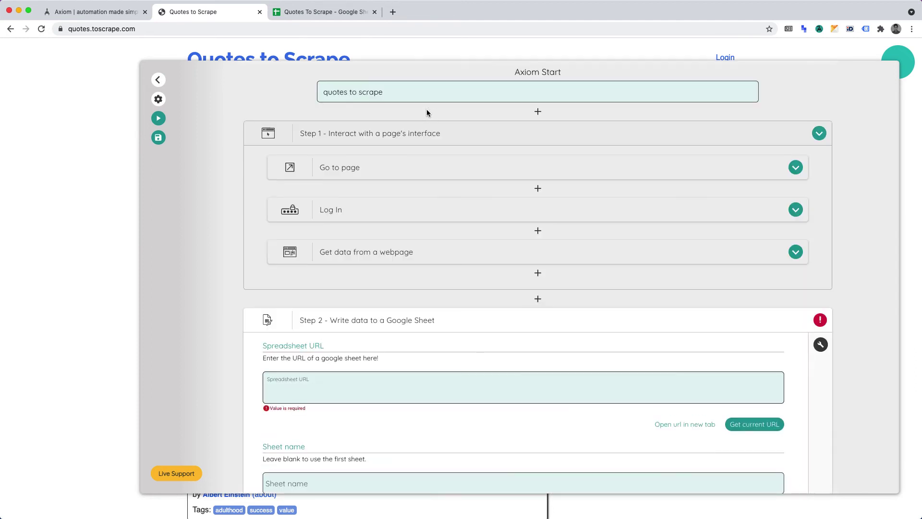
{"action": "scroll", "coordinate": [432, 301], "scroll_direction": "down", "scroll_amount": 5}
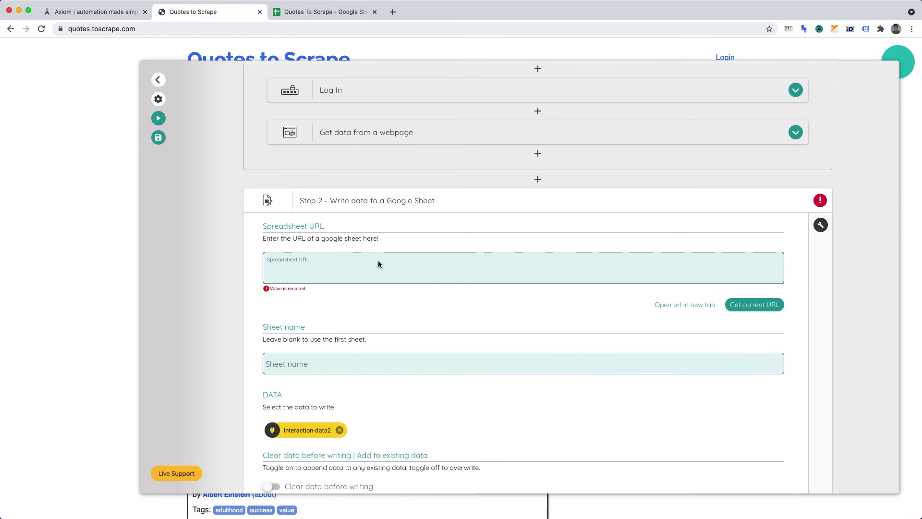
Step: Copy the Quotes To Scrape spreadsheet's anyone-with-the-link sharing URL from Google Sheets
{"action": "left_click", "coordinate": [318, 11]}
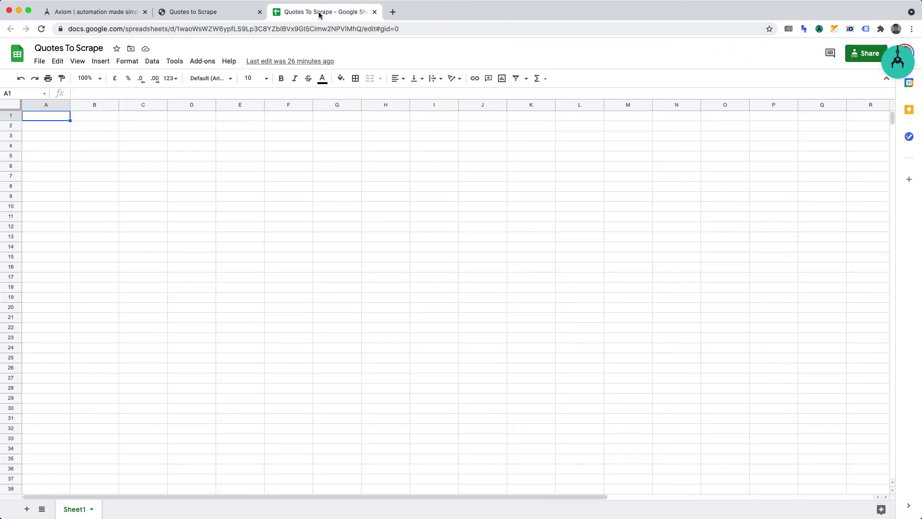
{"action": "left_click", "coordinate": [853, 58]}
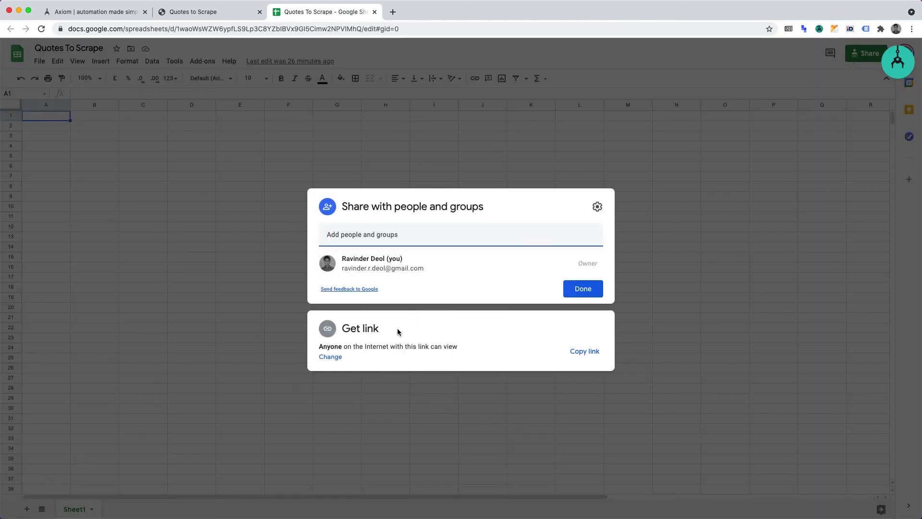
{"action": "left_click", "coordinate": [338, 358]}
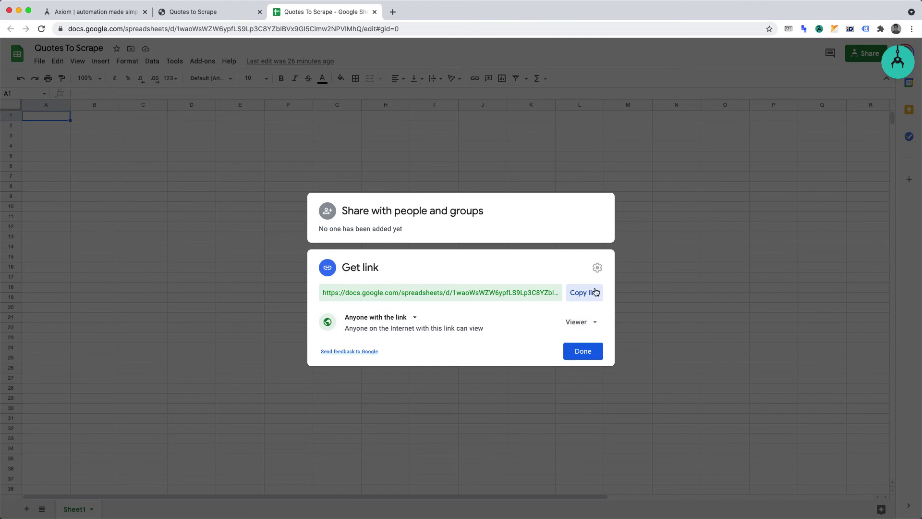
{"action": "left_click", "coordinate": [589, 293]}
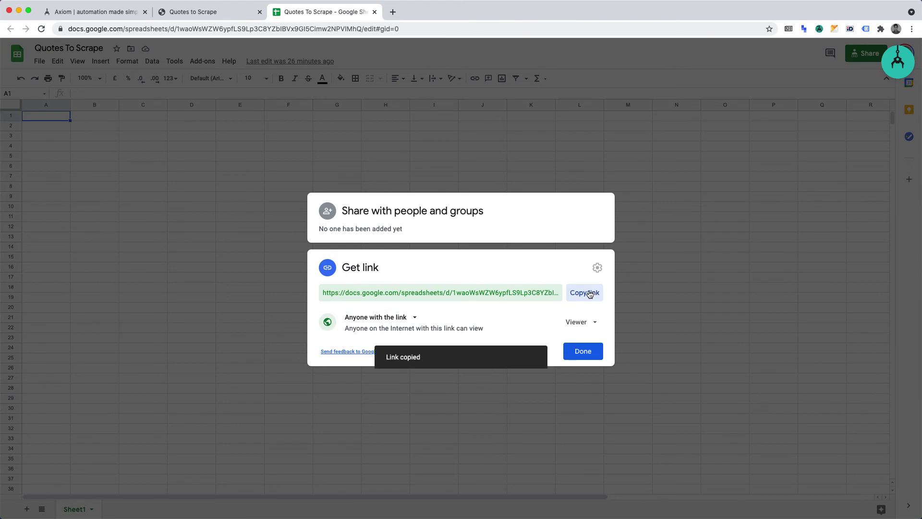
{"action": "left_click", "coordinate": [583, 351]}
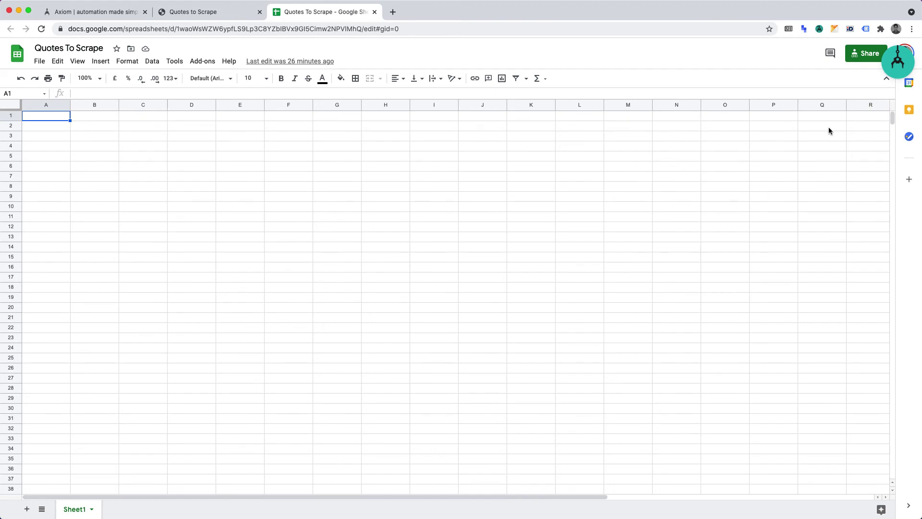
Step: Paste the sheet link into Spreadsheet URL and leave 'Add to existing data' switched off
{"action": "left_click", "coordinate": [895, 65]}
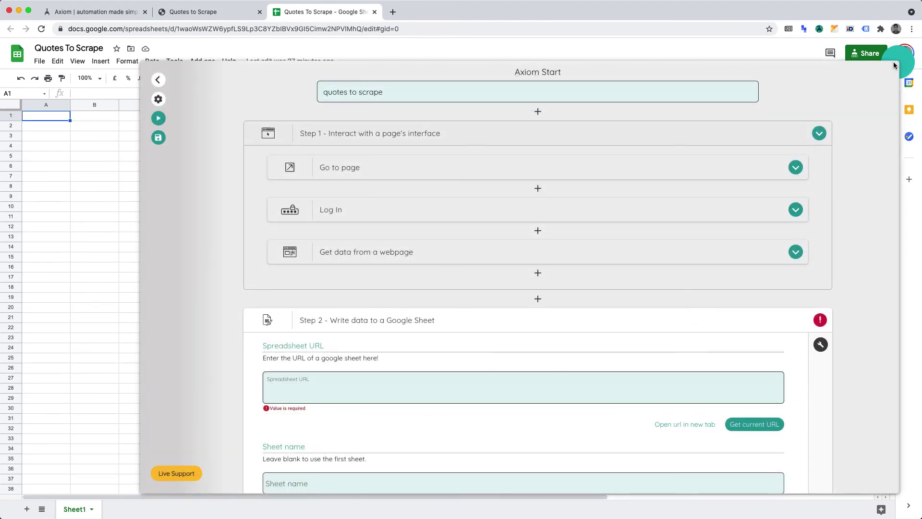
{"action": "left_click", "coordinate": [451, 387]}
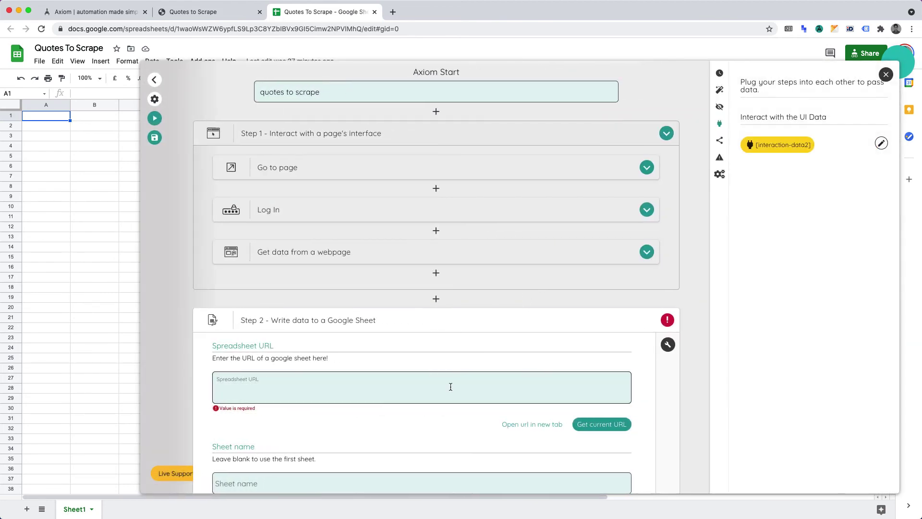
{"action": "key", "text": "super+v"}
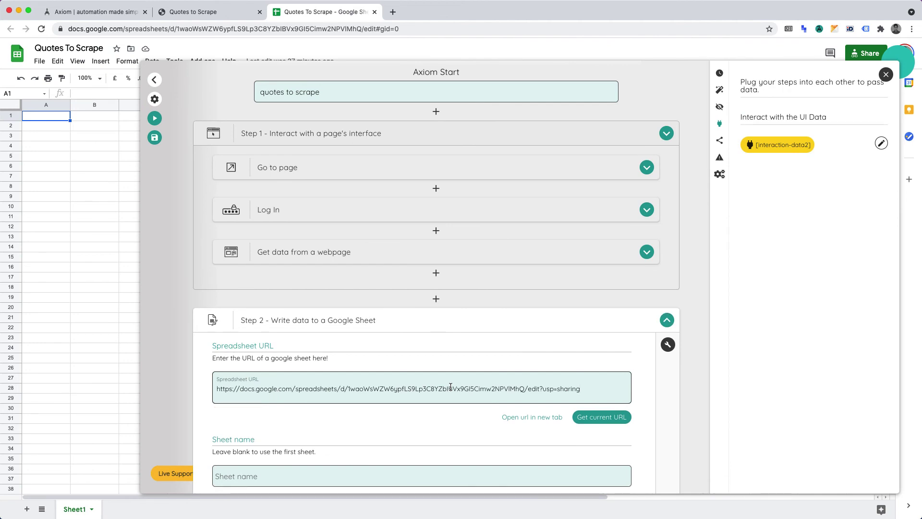
{"action": "scroll", "coordinate": [450, 387], "scroll_direction": "down", "scroll_amount": 3}
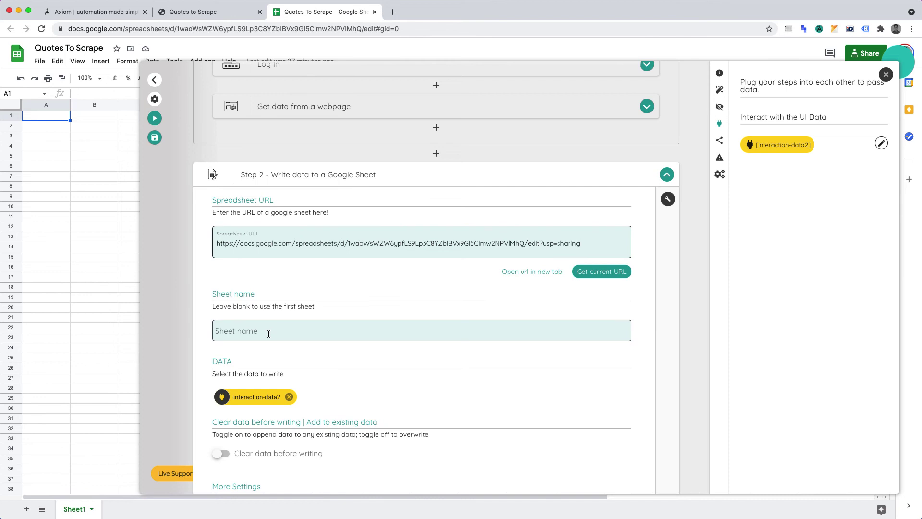
{"action": "scroll", "coordinate": [261, 333], "scroll_direction": "down", "scroll_amount": 3}
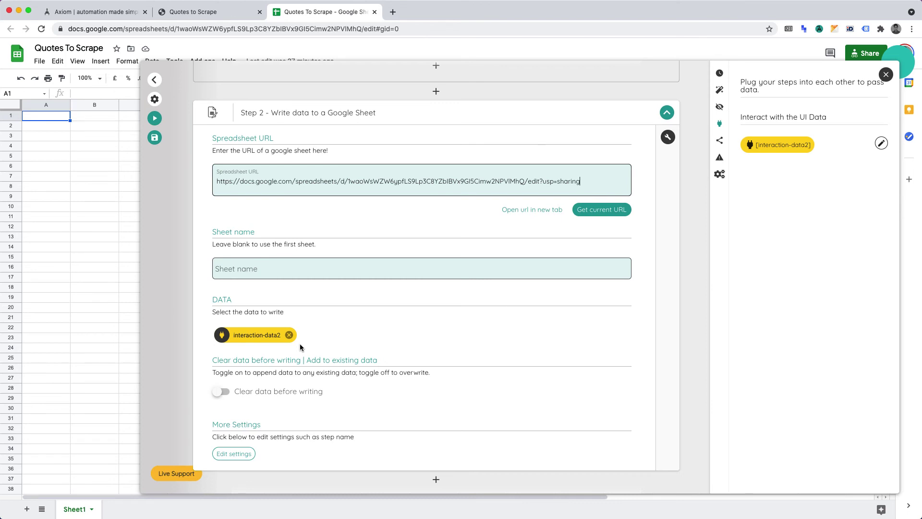
{"action": "scroll", "coordinate": [300, 344], "scroll_direction": "down", "scroll_amount": 2}
{"action": "left_click", "coordinate": [220, 355]}
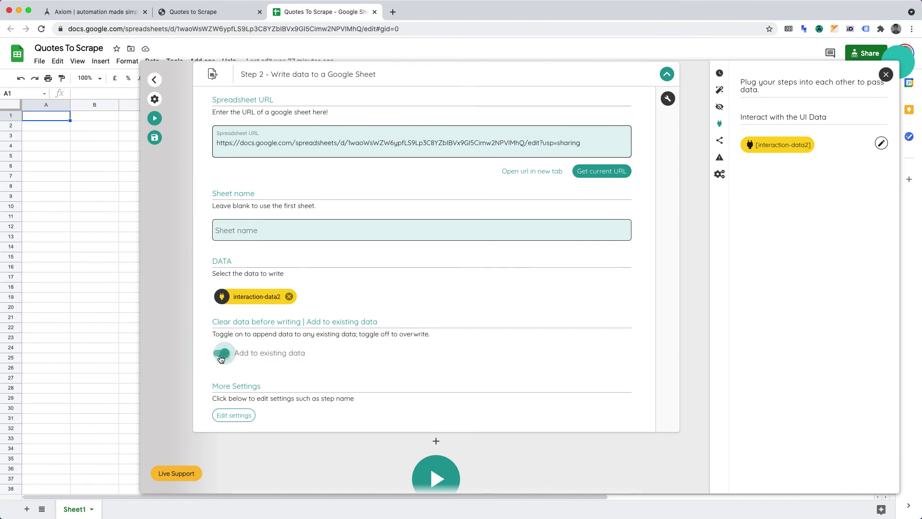
{"action": "left_click", "coordinate": [220, 356]}
Step: Run the bot and log into quotes.toscrape.com with the demo username and password
{"action": "scroll", "coordinate": [220, 357], "scroll_direction": "down", "scroll_amount": 2}
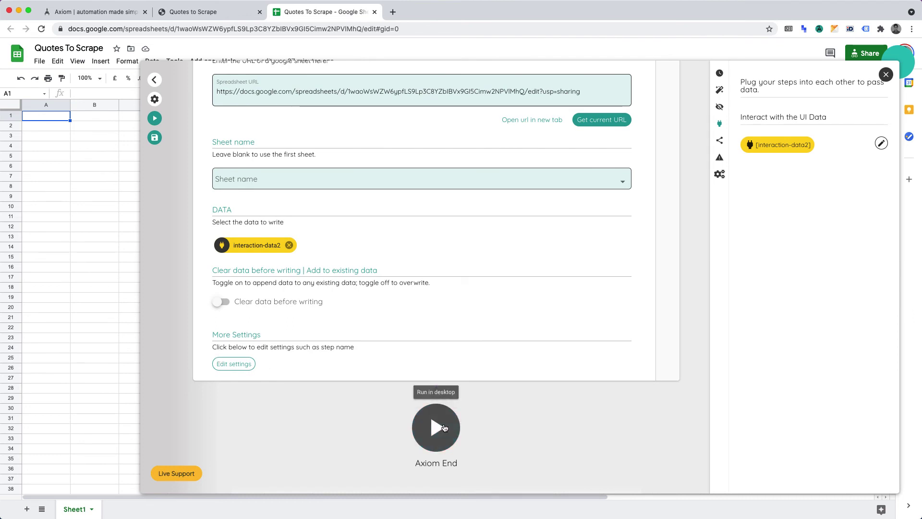
{"action": "left_click", "coordinate": [444, 427]}
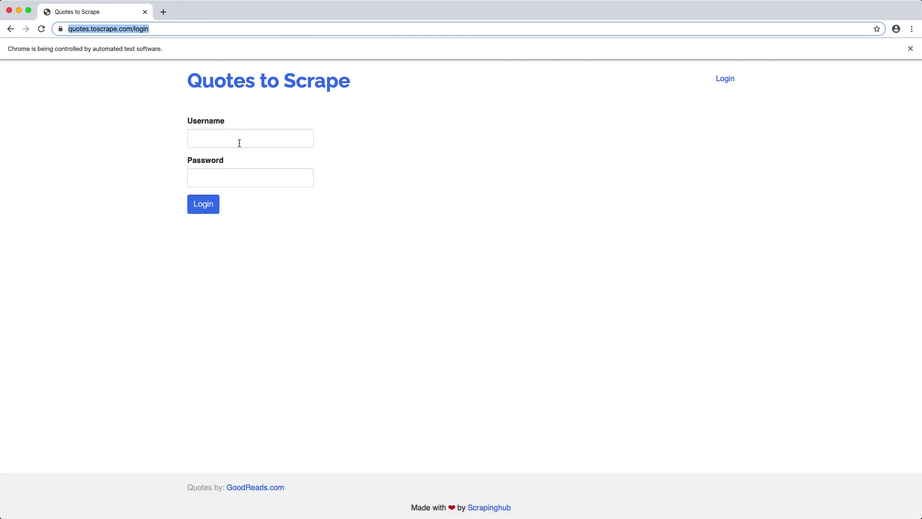
{"action": "left_click", "coordinate": [239, 142]}
{"action": "type", "text": "test"}
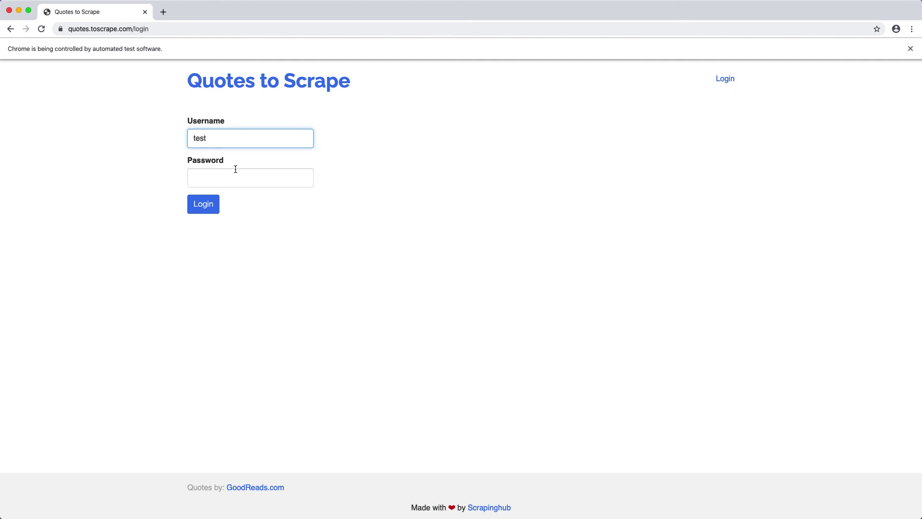
{"action": "left_click", "coordinate": [235, 171]}
{"action": "type", "text": "test"}
{"action": "left_click", "coordinate": [202, 206]}
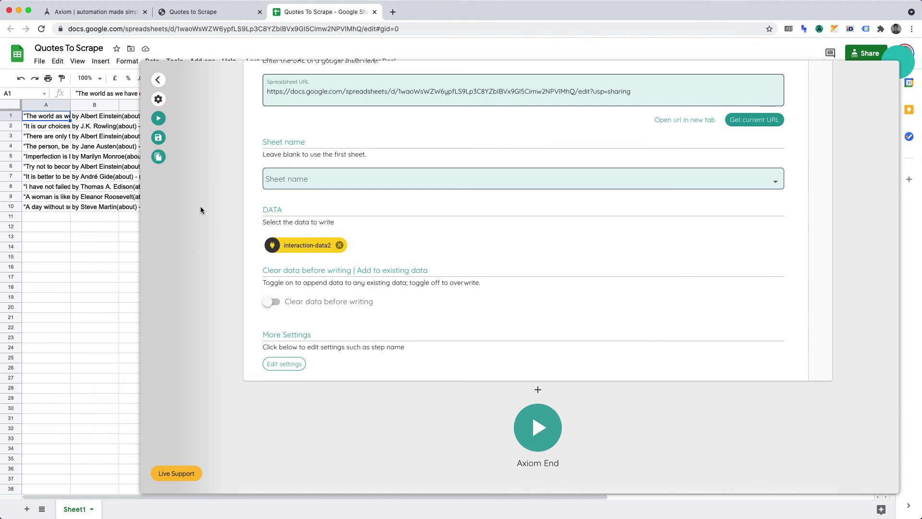
Step: Auto-fit columns A and B so the full quotes and author lines show
{"action": "left_click", "coordinate": [96, 217]}
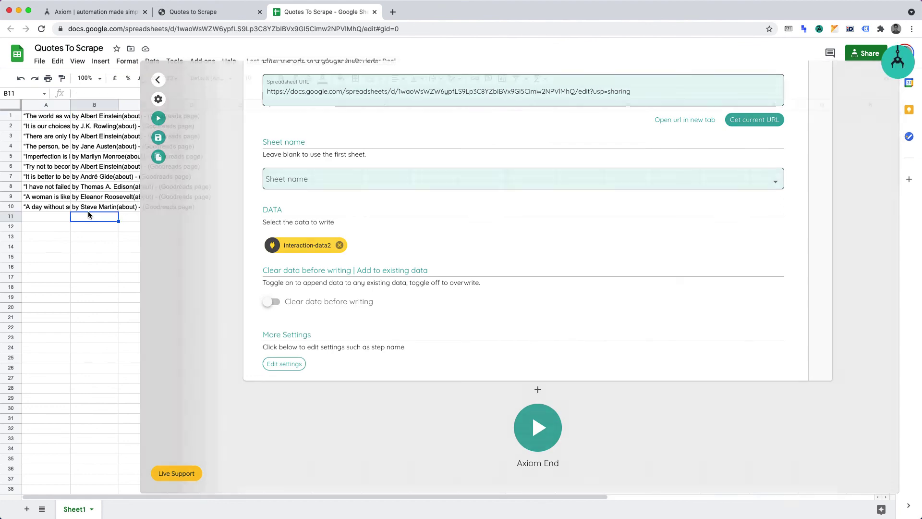
{"action": "double_click", "coordinate": [70, 104]}
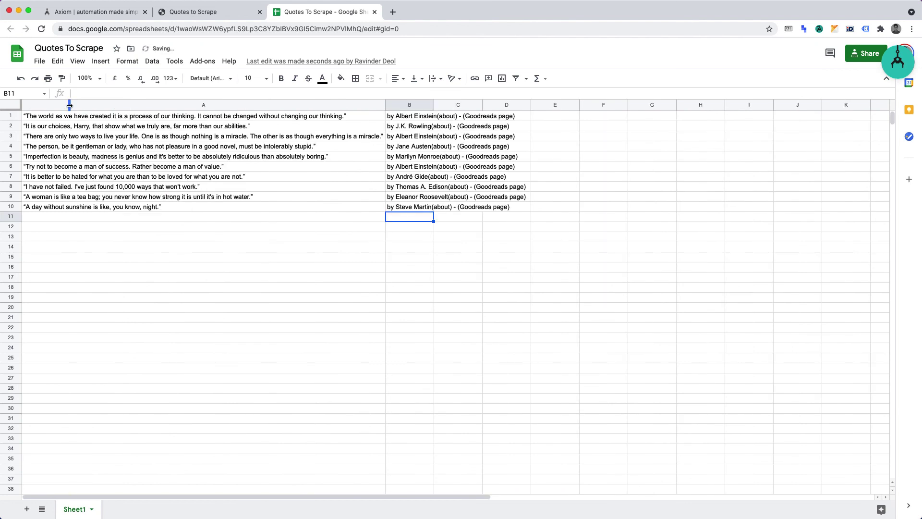
{"action": "double_click", "coordinate": [434, 104]}
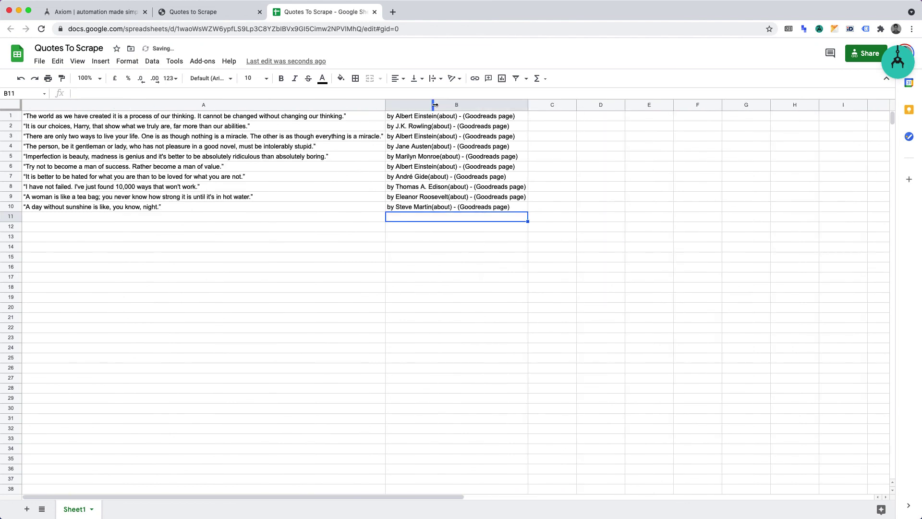